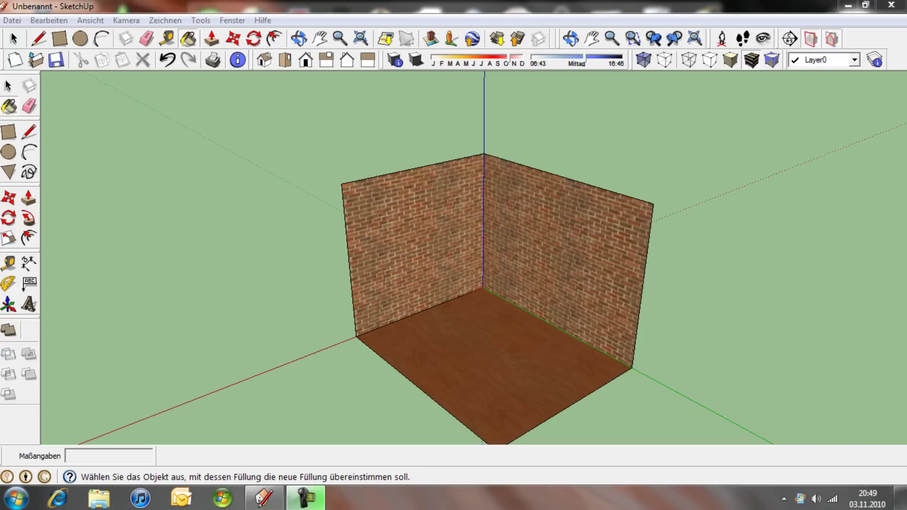
Tilt the view down onto the room and ready the Paint Bucket's material sampler
middle_click_drag(472, 255, 472, 207)
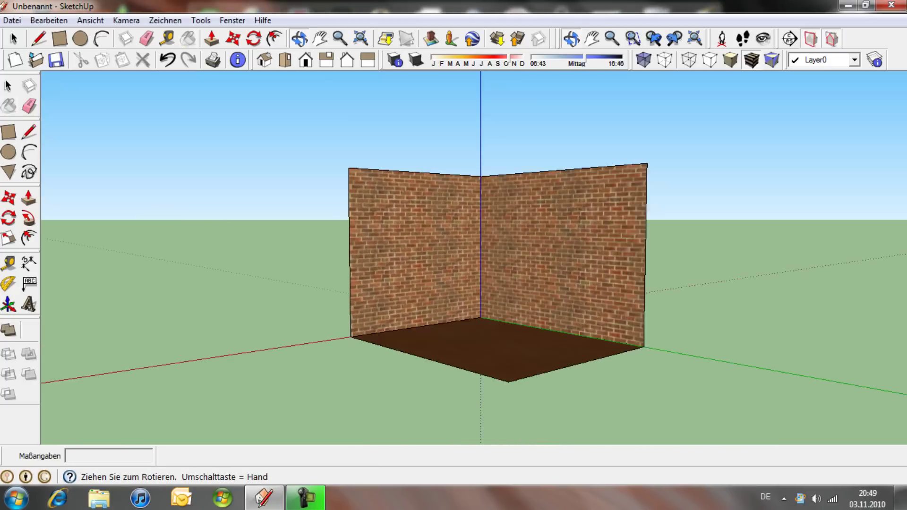
middle_click_drag(472, 255, 472, 292)
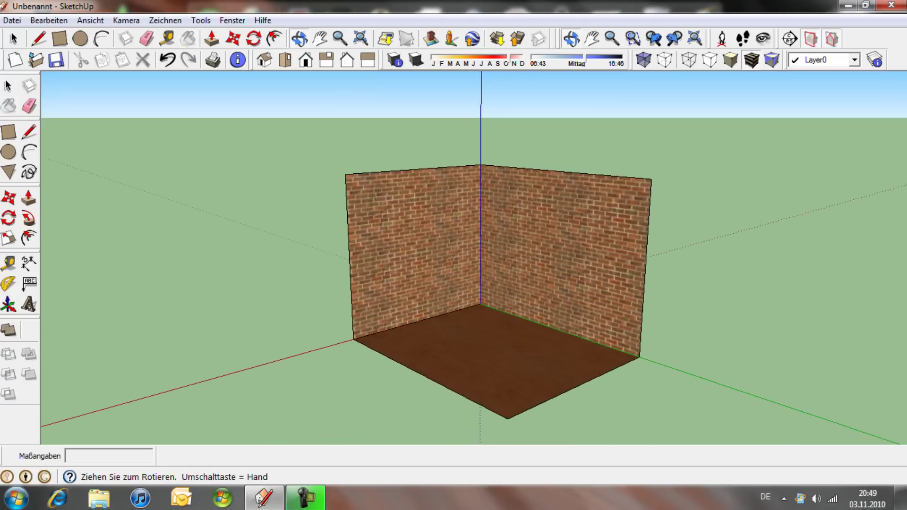
key("b")
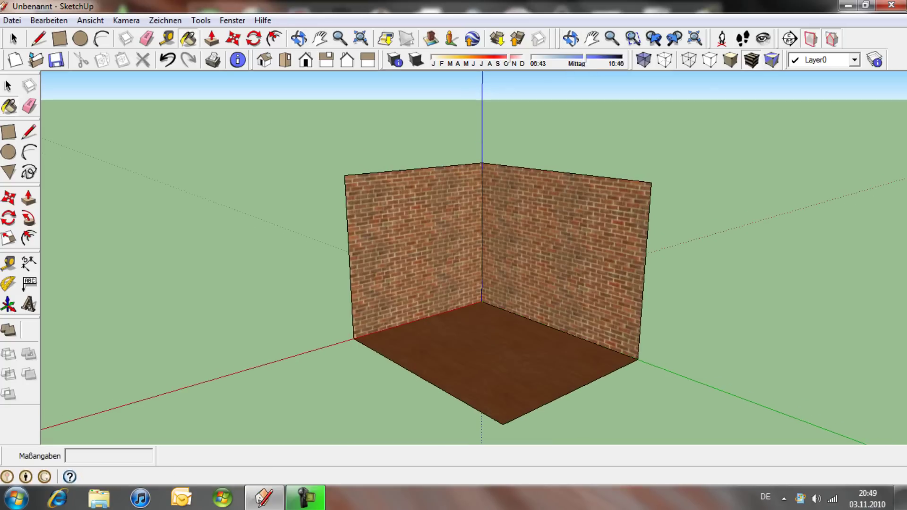
key("alt")
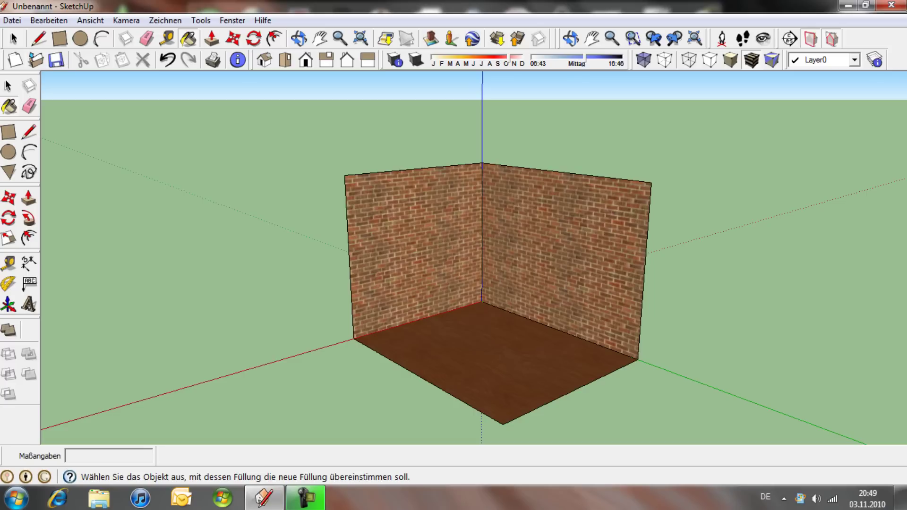
Open the 3D Gallery via Datei > 3D-Galerie and enter 'Glasssstair' as the search
left_click(12, 20)
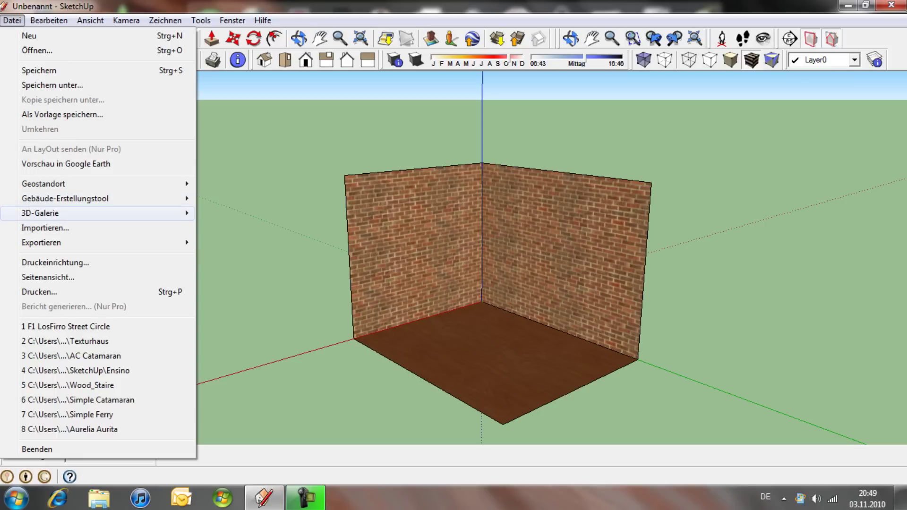
left_click(12, 19)
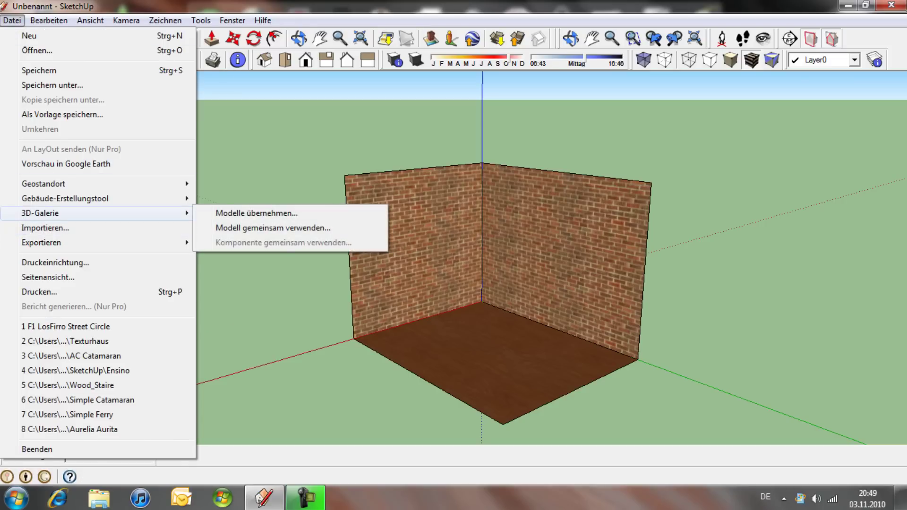
left_click(256, 213)
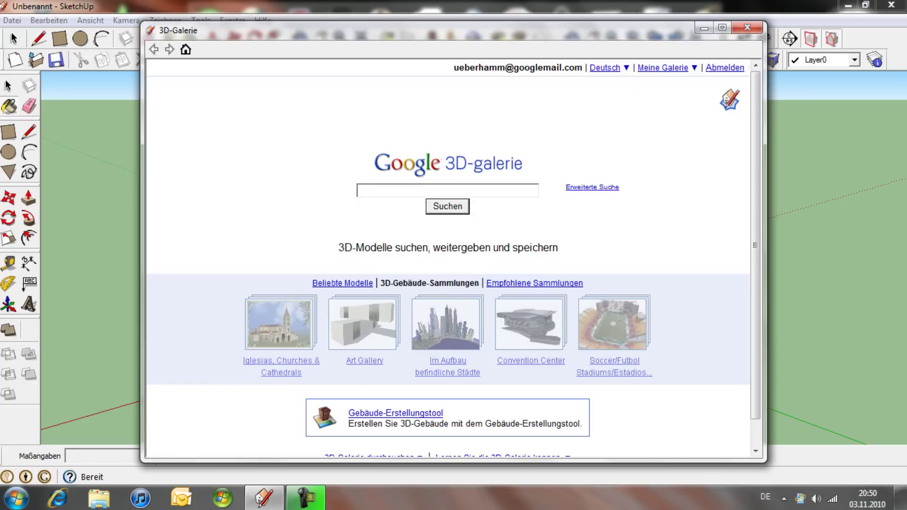
type("Glasssstair")
Run the Glassstair search and confirm loading the stair model into the room
key("Return")
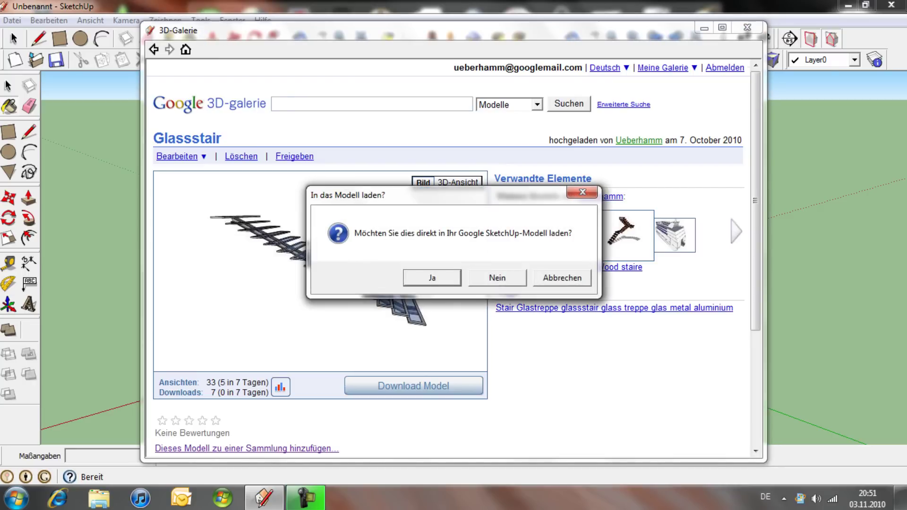
left_click(432, 278)
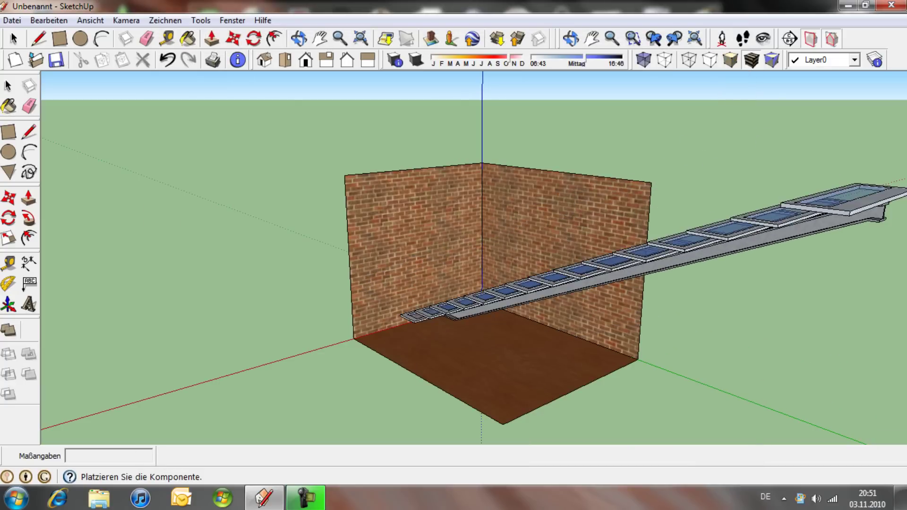
Place the glass staircase beside the room and rotate it 180°
left_click(460, 321)
mouse_move(461, 321)
middle_mouse_down()
mouse_move(547, 368)
mouse_move(558, 265)
mouse_move(520, 236)
mouse_move(529, 283)
mouse_move(608, 354)
middle_mouse_up()
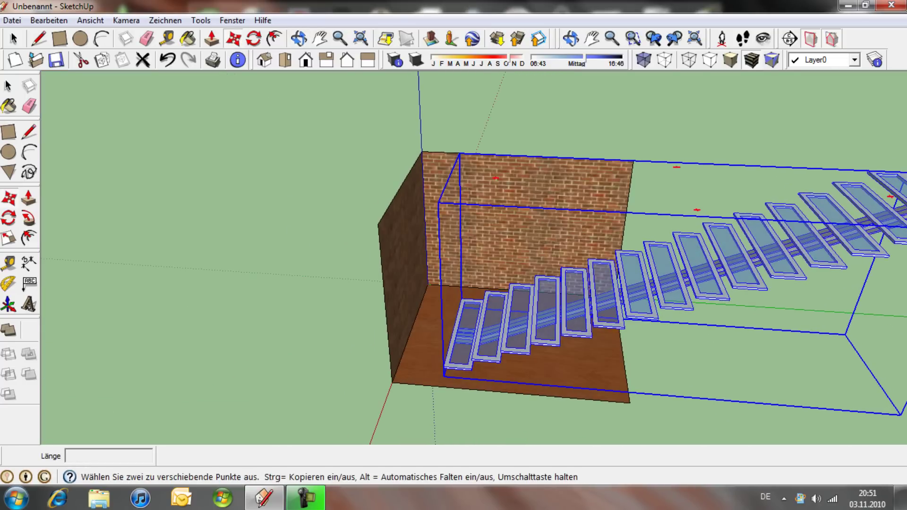
key("q")
key("m")
key("q")
left_click(890, 196)
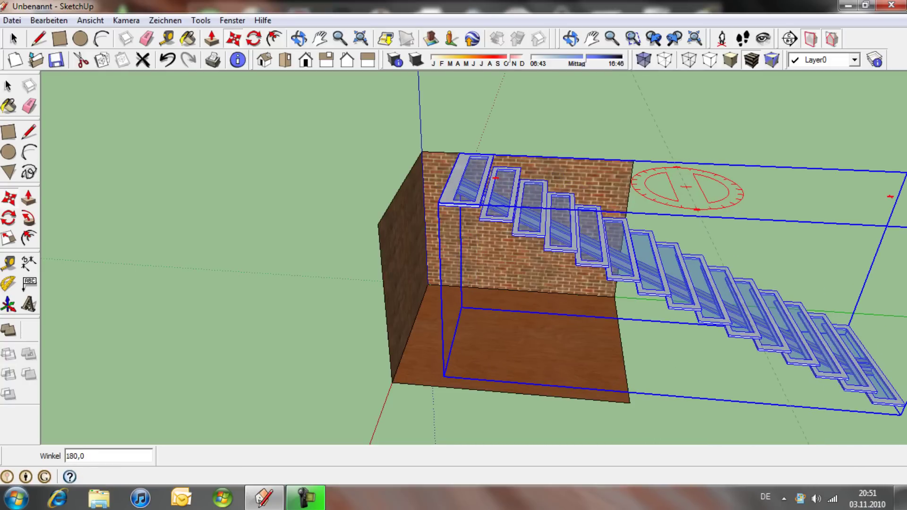
left_click(495, 178)
Move the staircase onto the brick wall so its top landing rests on the corner
key("m")
mouse_move(495, 178)
middle_mouse_down()
mouse_move(511, 185)
mouse_move(441, 175)
mouse_move(438, 336)
middle_mouse_up()
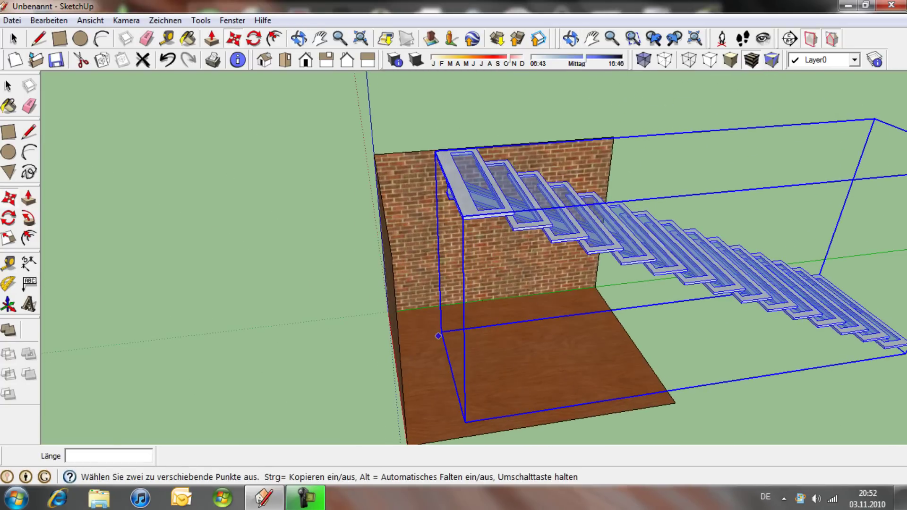
scroll(438, 336, "up", 3)
scroll(438, 335, "down", 3)
mouse_move(435, 326)
middle_mouse_down()
mouse_move(472, 264)
mouse_move(454, 283)
mouse_move(460, 245)
mouse_move(425, 227)
middle_mouse_up()
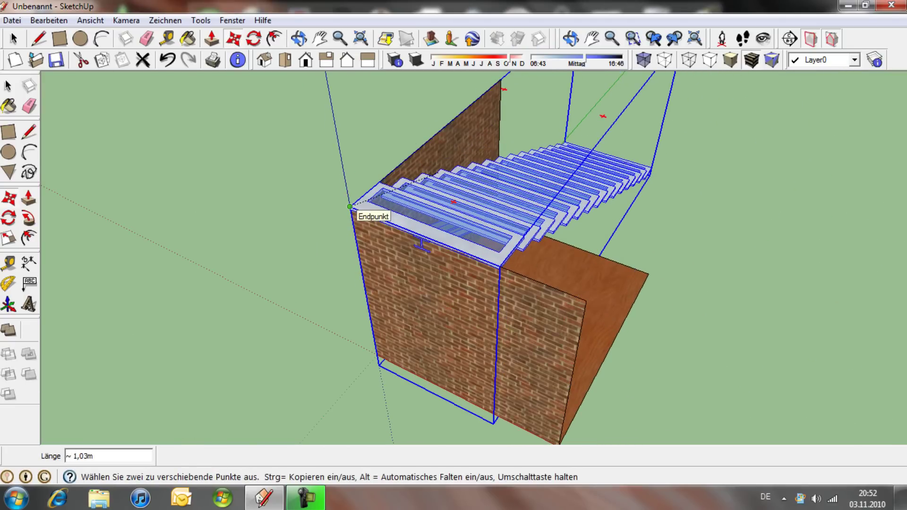
mouse_move(349, 206)
middle_mouse_down()
mouse_move(378, 198)
mouse_move(425, 246)
middle_mouse_up()
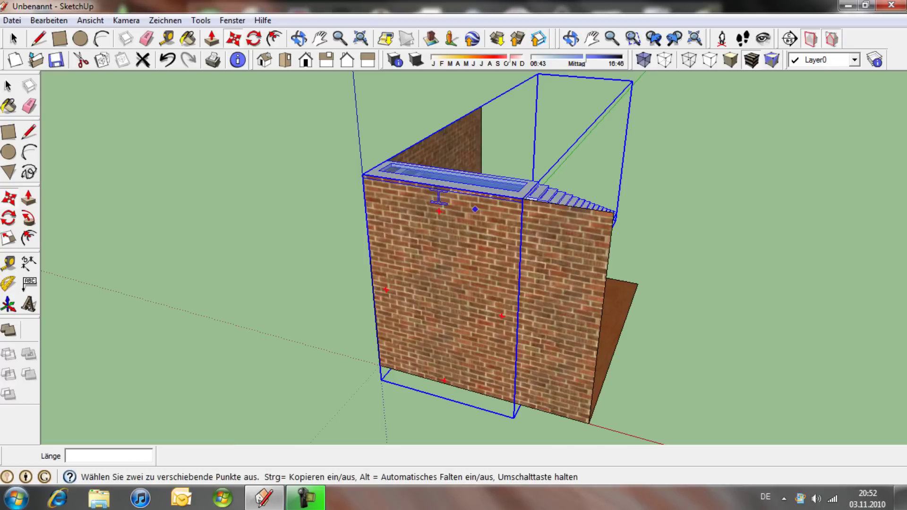
middle_click_drag(442, 278, 445, 272)
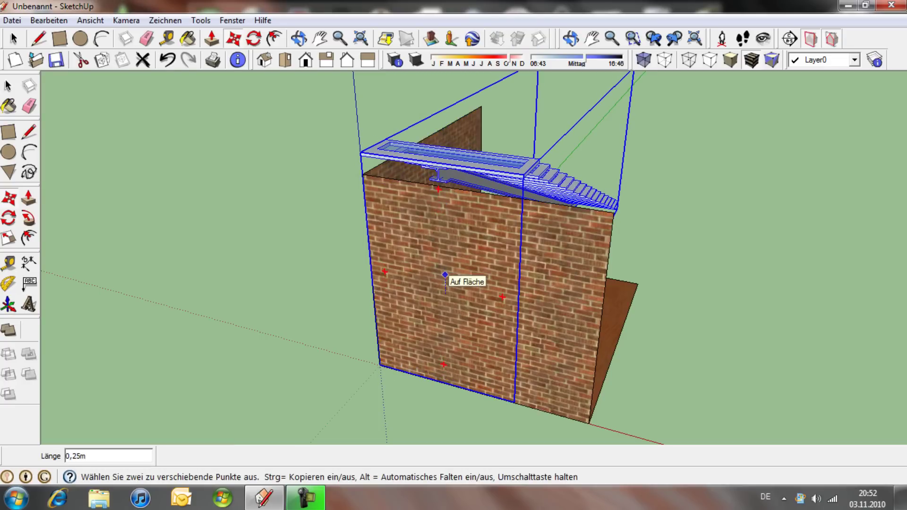
left_click(445, 274)
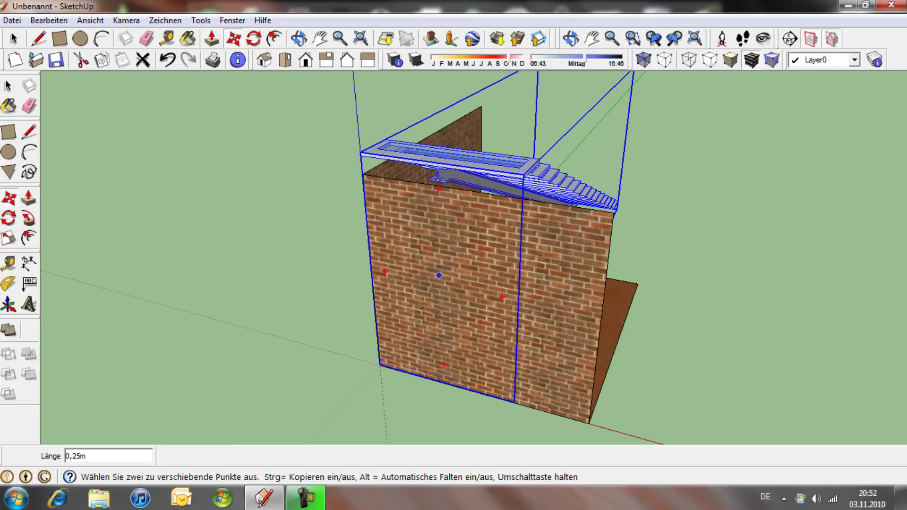
Scale the staircase's height down so it fits below the wall top
left_click(8, 237)
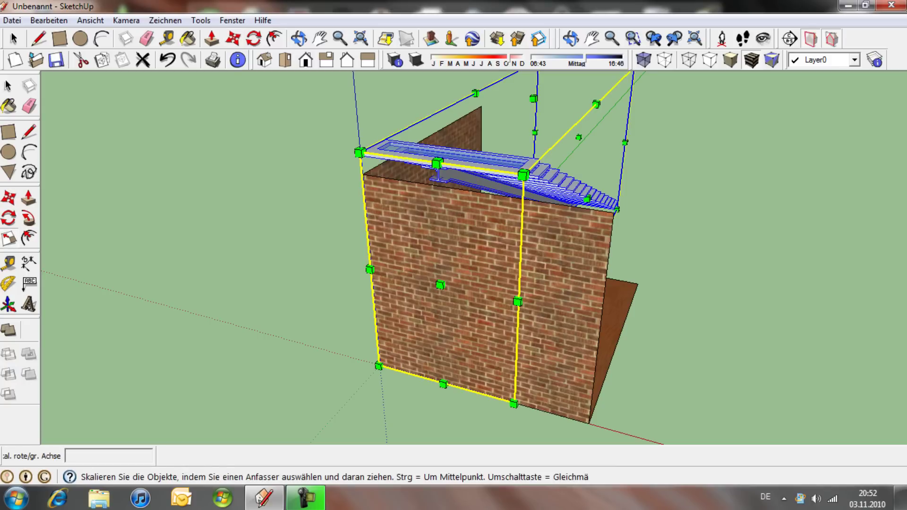
left_click(533, 99)
left_click(532, 160)
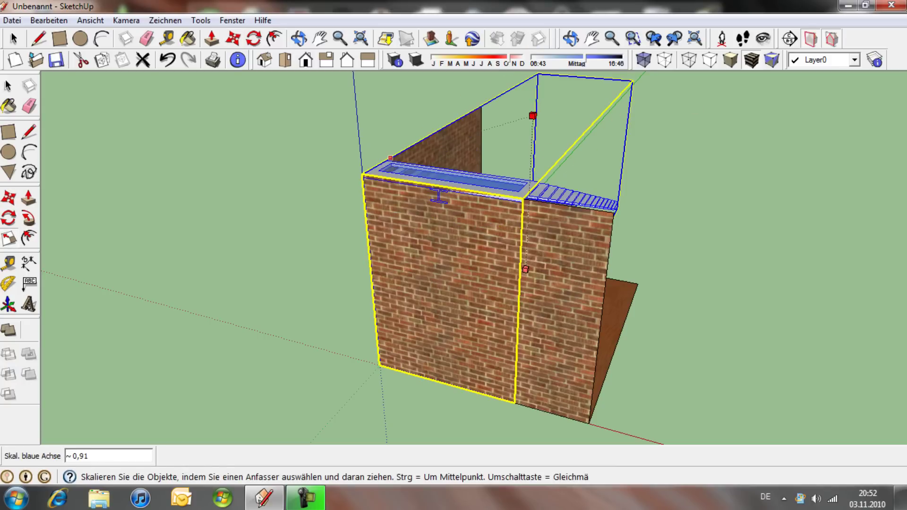
middle_click_drag(532, 161, 515, 156)
middle_click_drag(430, 196, 387, 203)
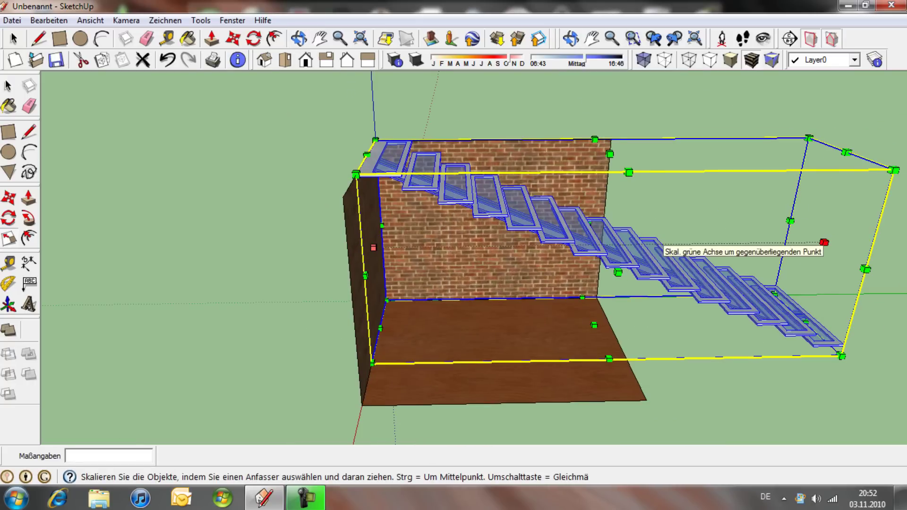
Scale the staircase along the green axis to about half its length, fitting the room
left_click_drag(824, 242, 601, 246)
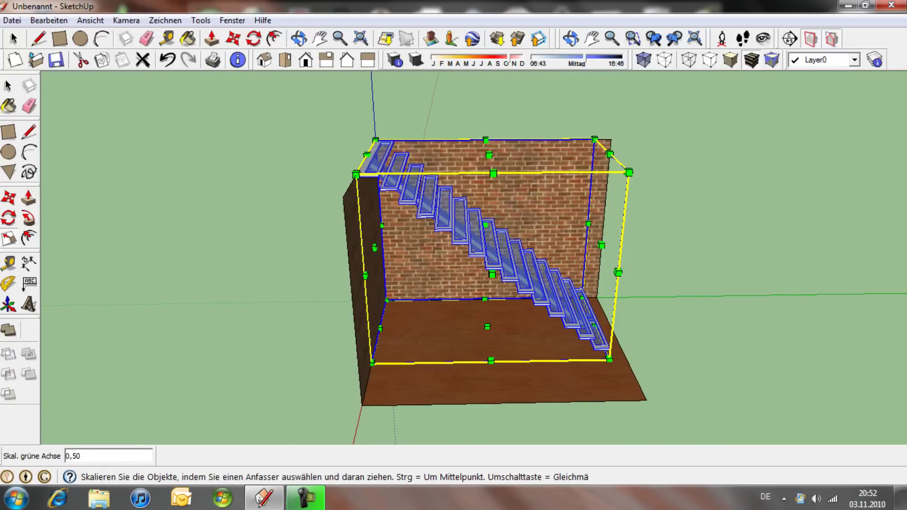
middle_click_drag(491, 236, 552, 282)
left_click_drag(552, 282, 642, 330)
mouse_move(642, 330)
middle_mouse_down()
mouse_move(590, 226)
mouse_move(486, 251)
mouse_move(387, 183)
middle_mouse_up()
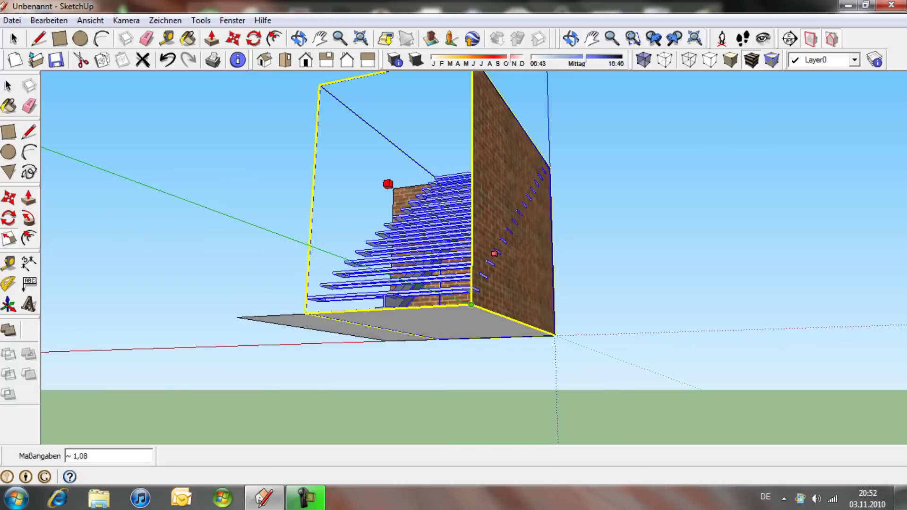
middle_click_drag(472, 304, 359, 198)
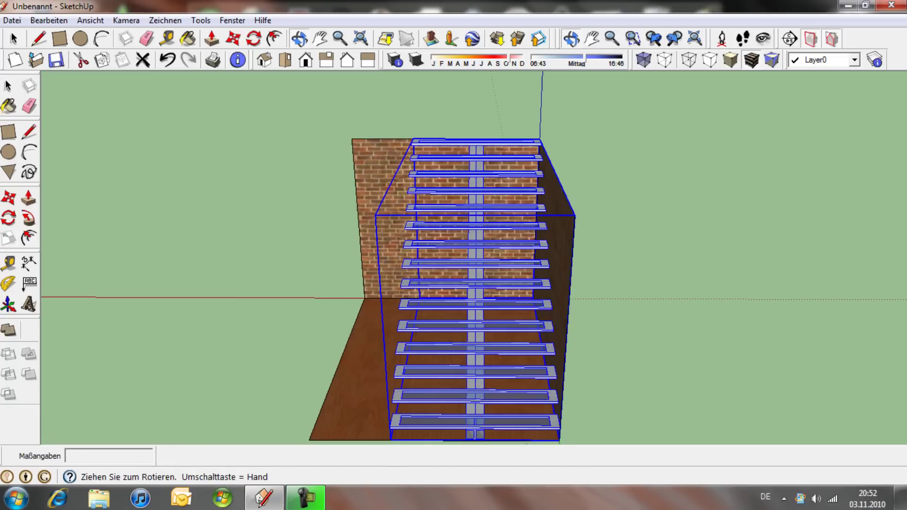
Deselect the staircase and orbit to a higher diagonal view of the room
key("space")
key("ctrl+t")
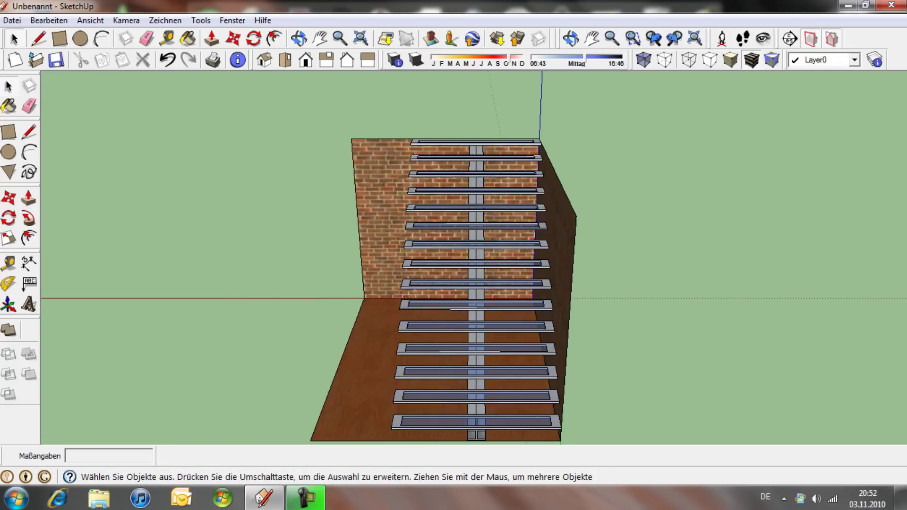
middle_click_drag(454, 255, 567, 302)
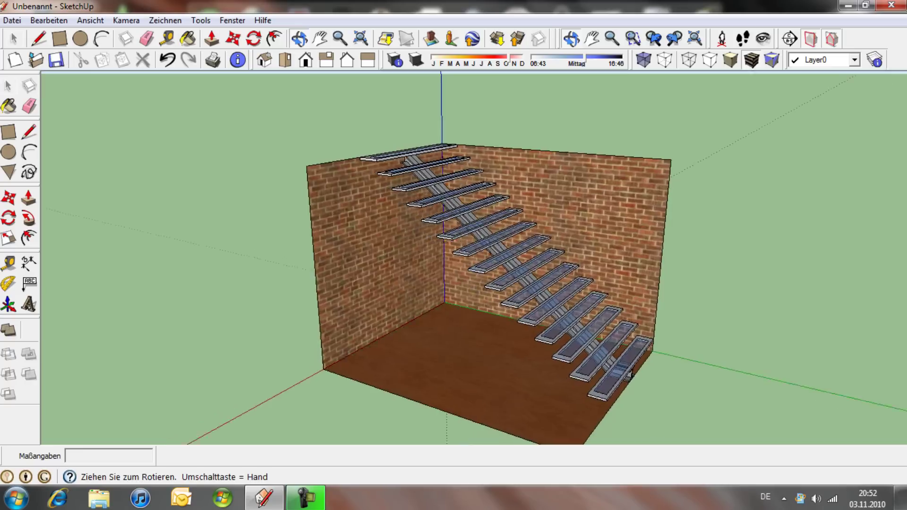
middle_click_drag(591, 359, 630, 373)
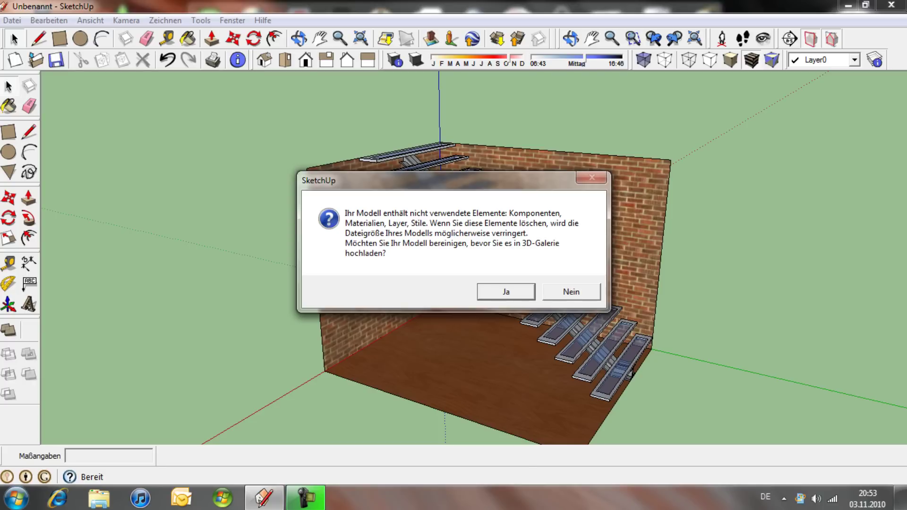
key("Return")
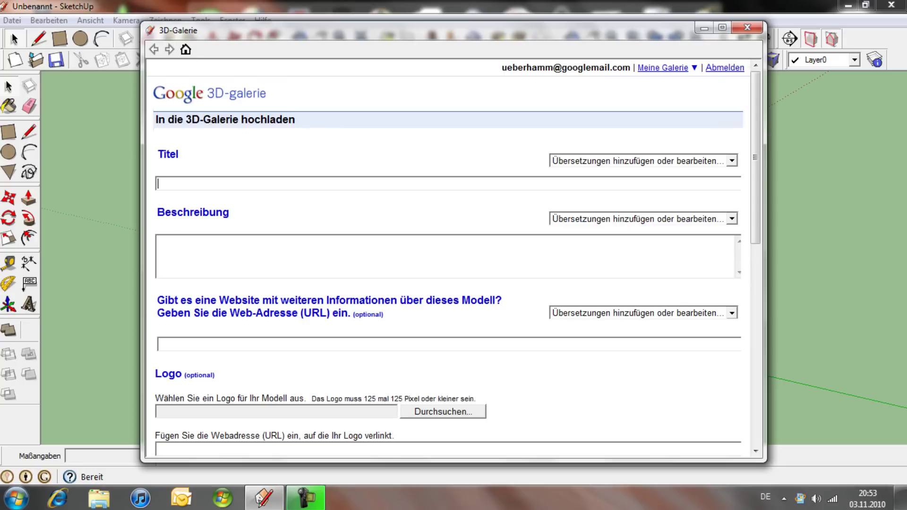
left_click(731, 161)
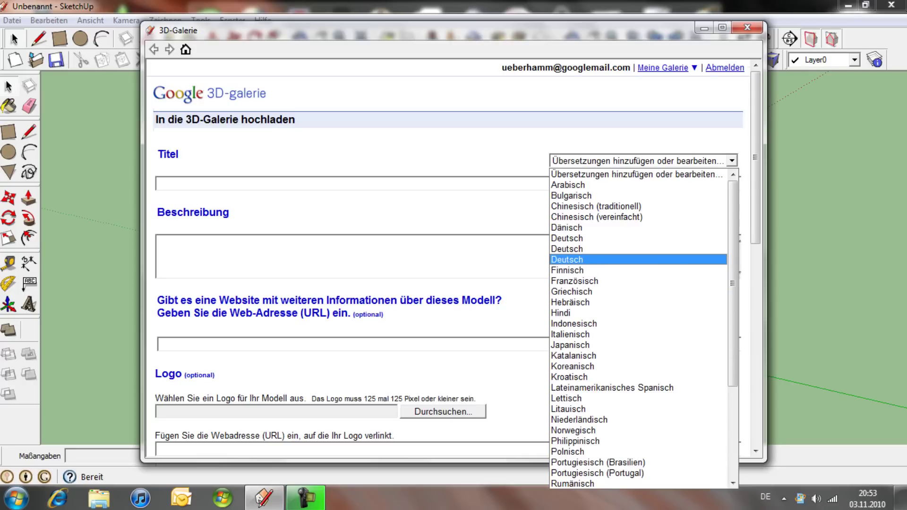
scroll(638, 251, "down", 2)
scroll(637, 251, "down", 2)
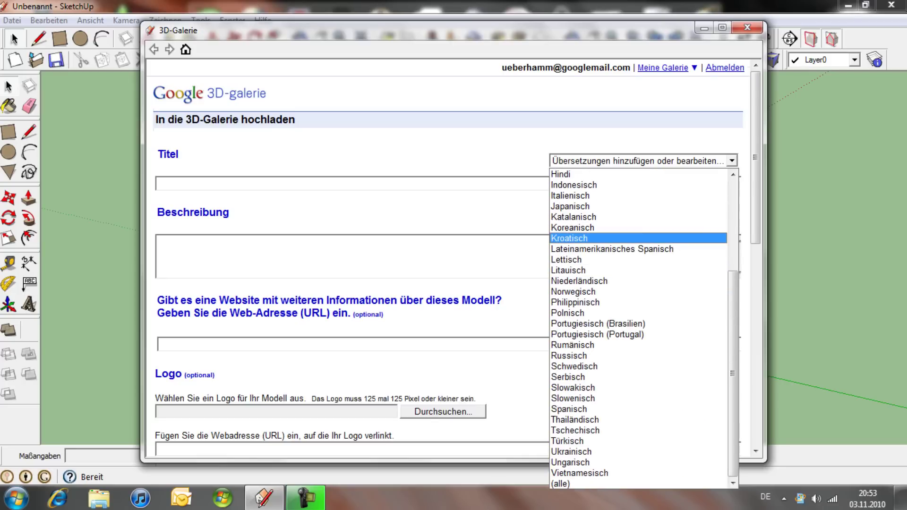
left_click(637, 238)
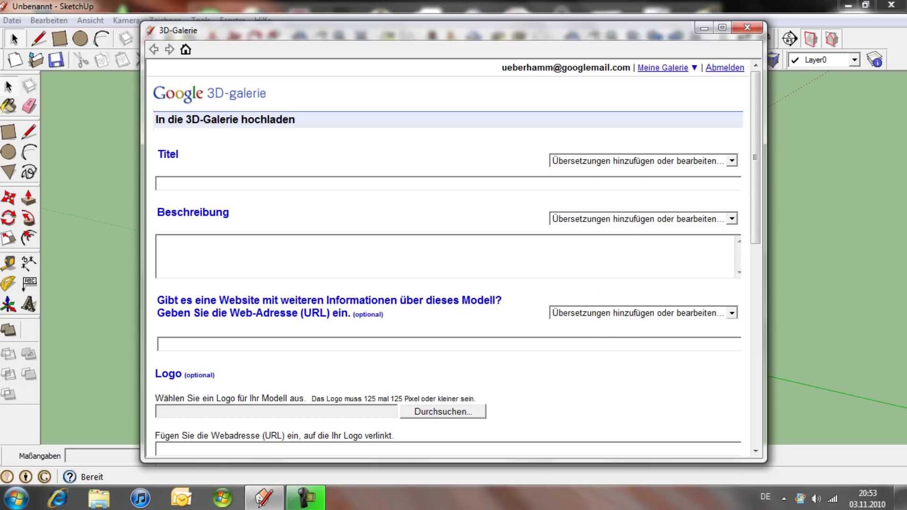
scroll(449, 260, "down", 2)
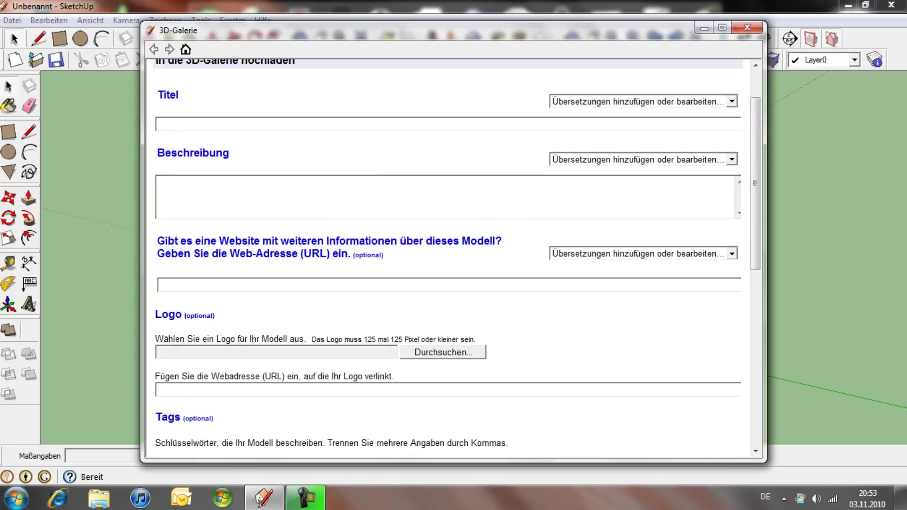
scroll(449, 260, "down", 4)
scroll(449, 260, "down", 2)
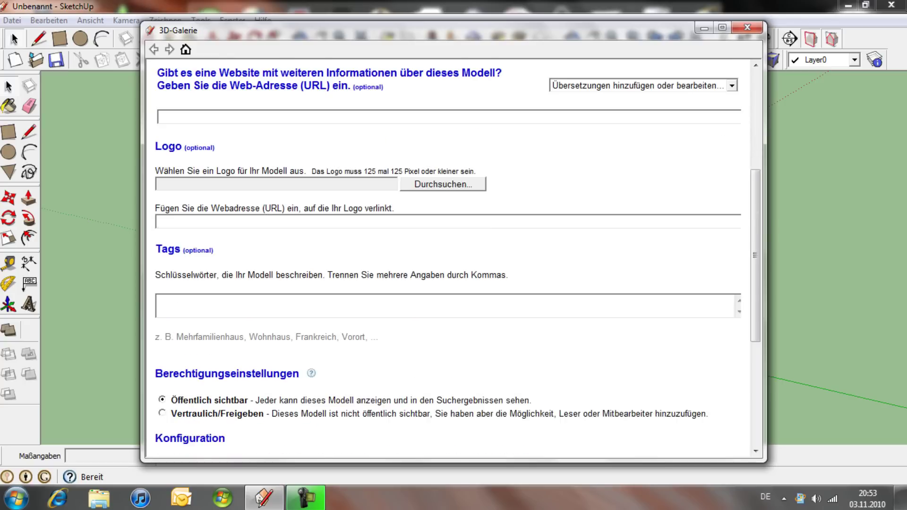
scroll(449, 260, "down", 2)
scroll(448, 259, "up", 10)
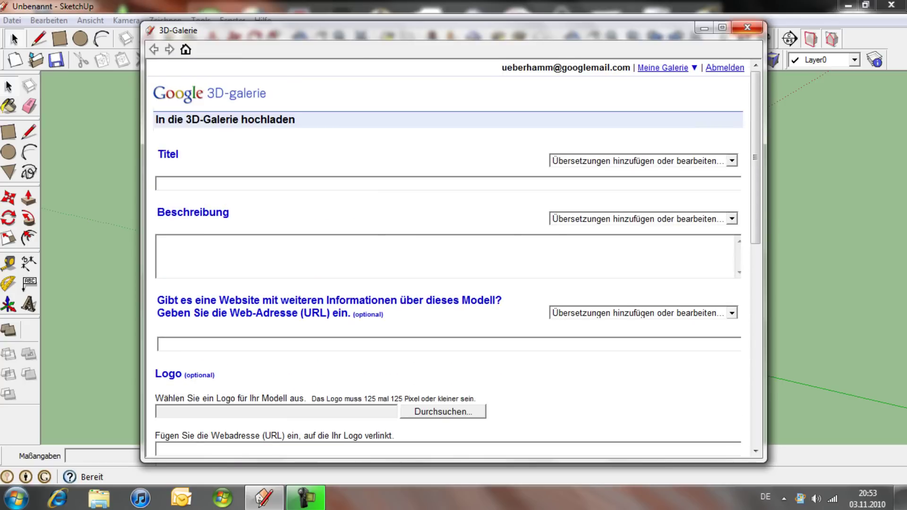
left_click(747, 28)
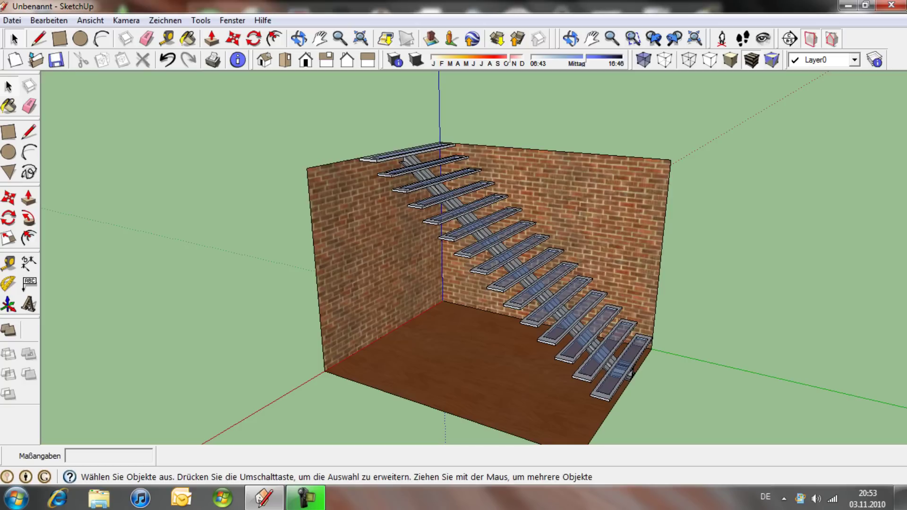
Orbit around the room to review the stairs, then select the staircase component
middle_click_drag(631, 373, 613, 394)
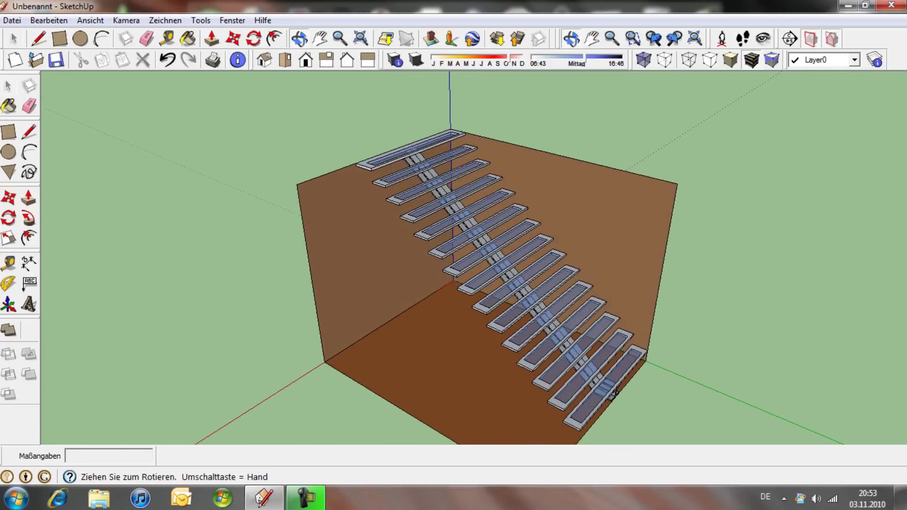
mouse_move(613, 395)
middle_mouse_down()
mouse_move(580, 410)
mouse_move(389, 387)
middle_mouse_up()
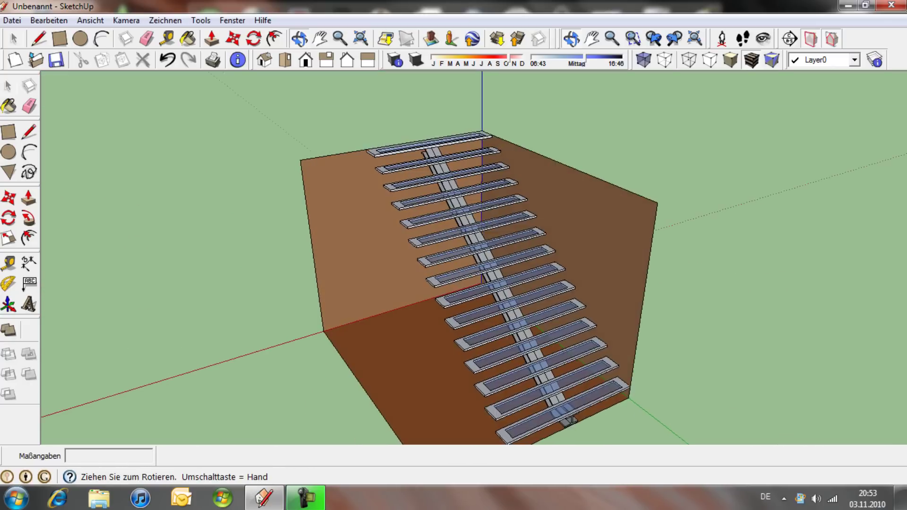
middle_click_drag(390, 387, 330, 416)
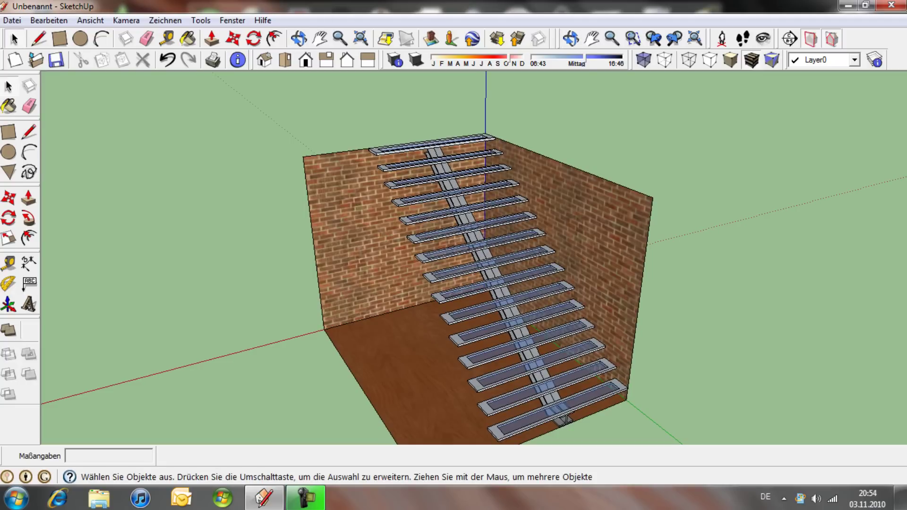
middle_click_drag(453, 255, 474, 255)
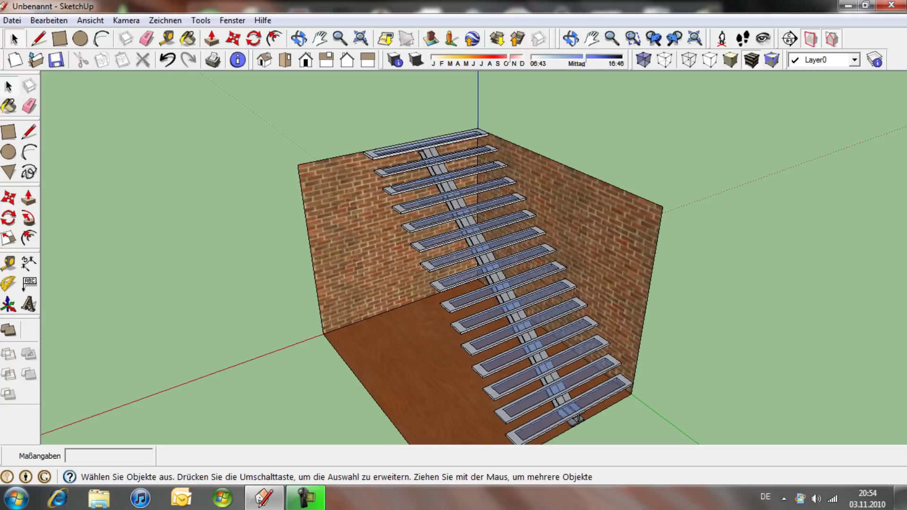
left_click(576, 419)
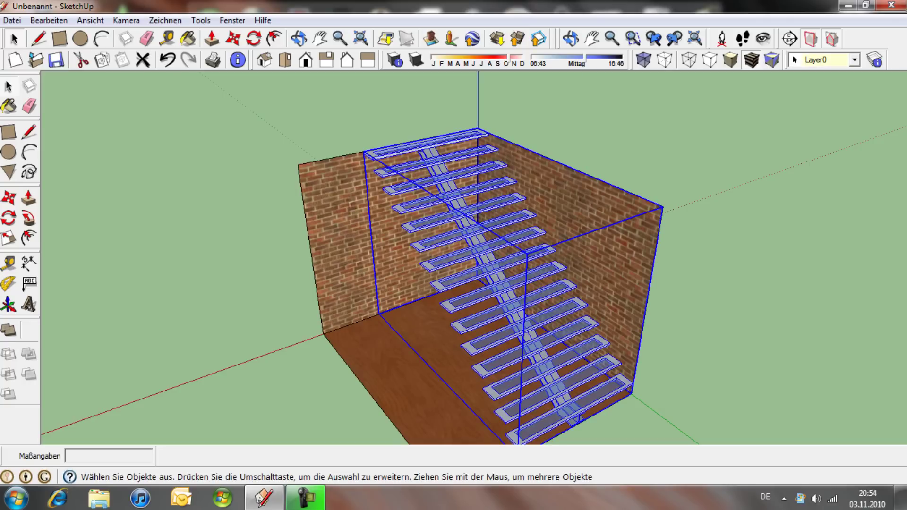
Enter the staircase component for editing and select one tread's glass face up close
right_click(479, 406)
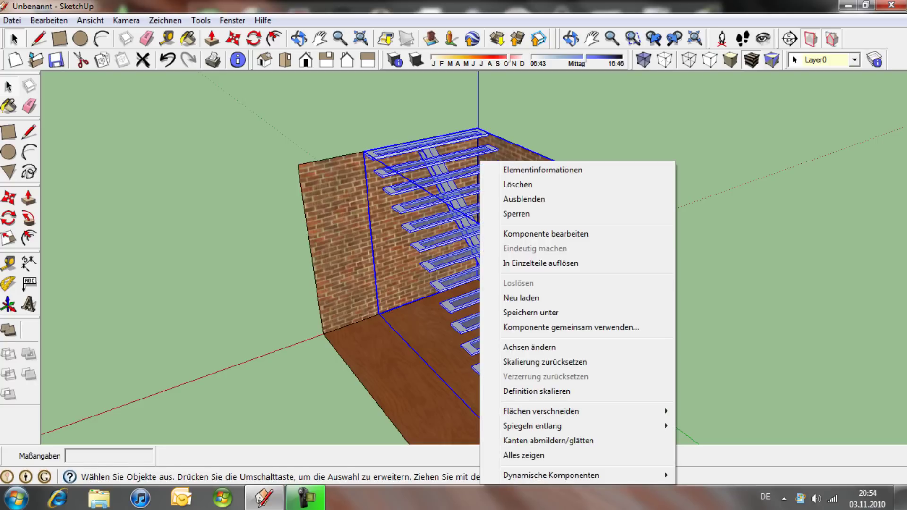
left_click(546, 233)
scroll(577, 418, "up", 3)
scroll(577, 418, "up", 2)
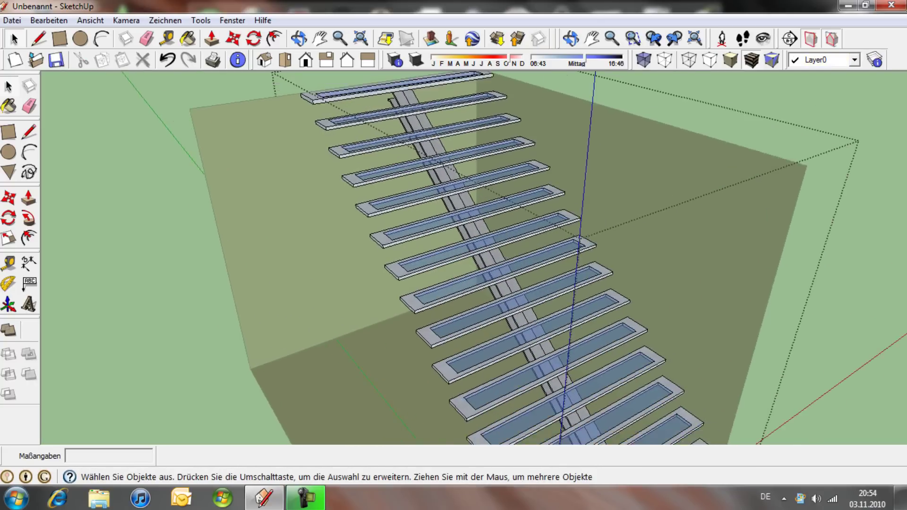
middle_click_drag(577, 418, 760, 444)
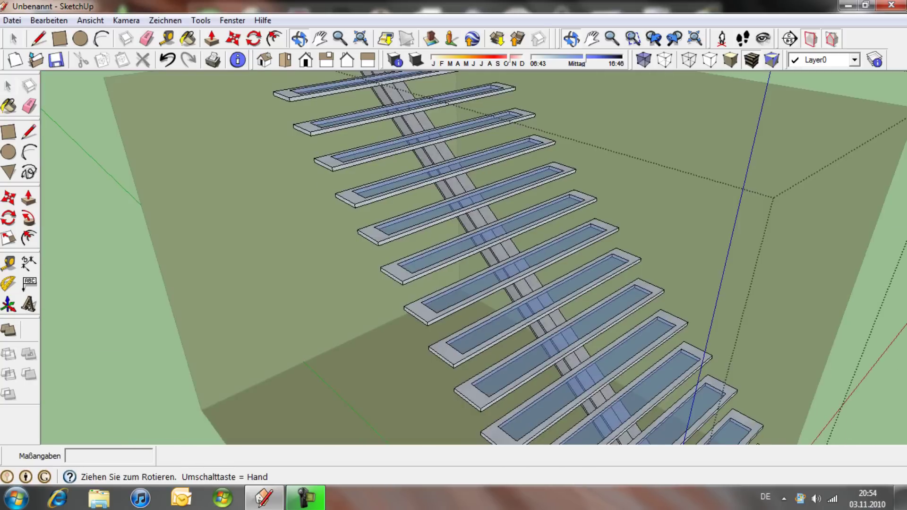
middle_click_drag(519, 284, 543, 264)
scroll(520, 236, "up", 2)
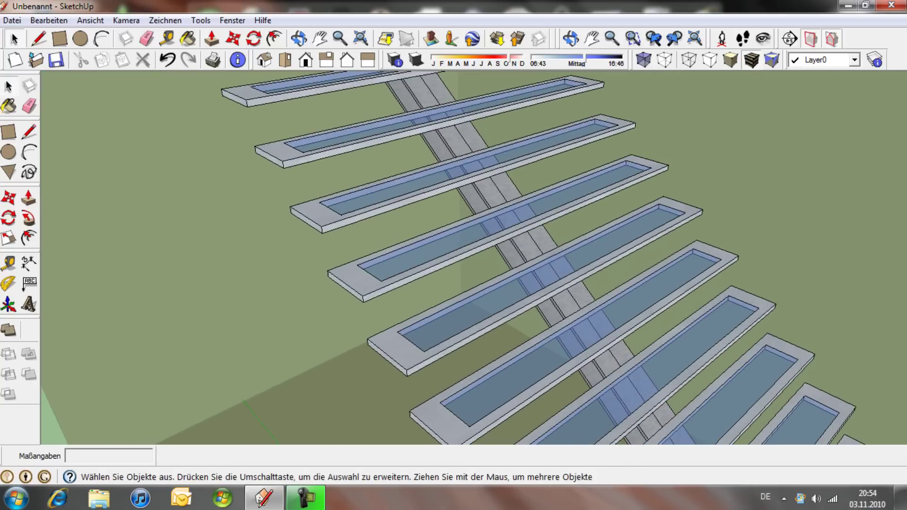
left_click(505, 220)
Paint the selected tread's glass face with Backstein_grob_dunkel
key("b")
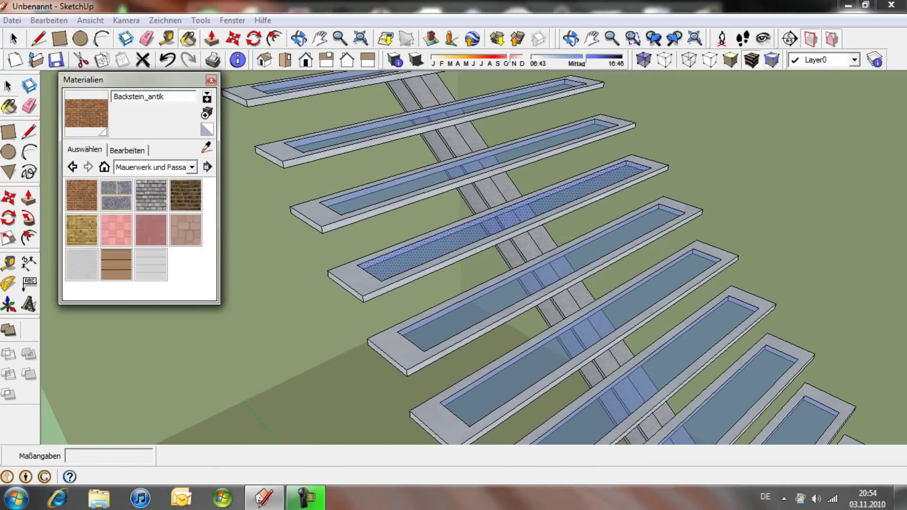
left_click(185, 203)
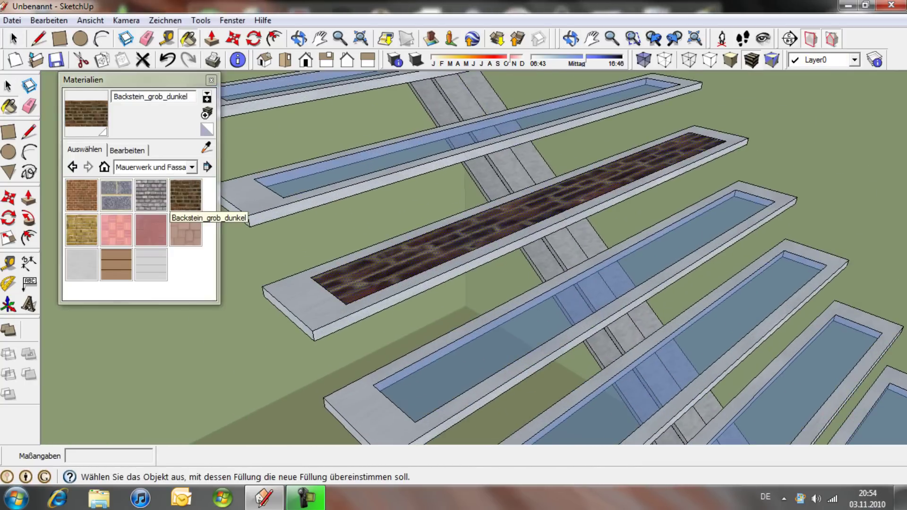
middle_click_drag(472, 236, 472, 180)
middle_click_drag(473, 236, 473, 179)
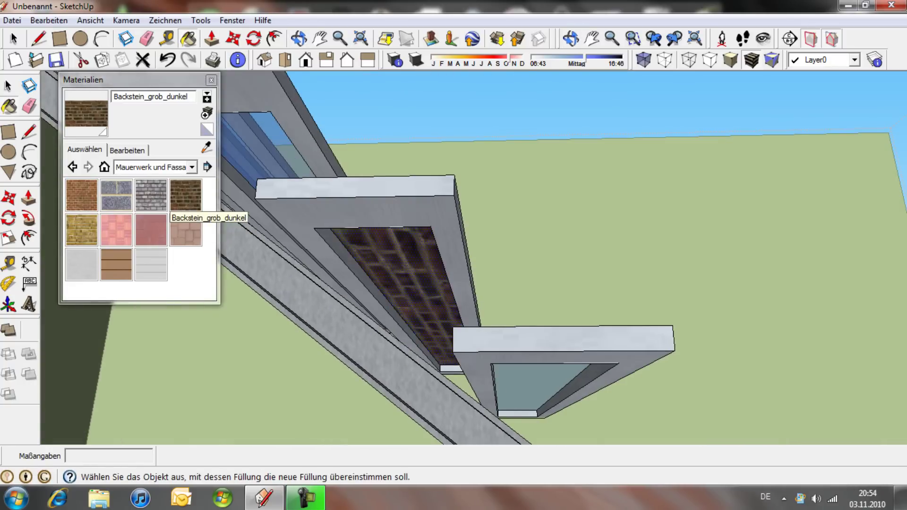
Erase the edge between the brick inset and the tread frame
key("e")
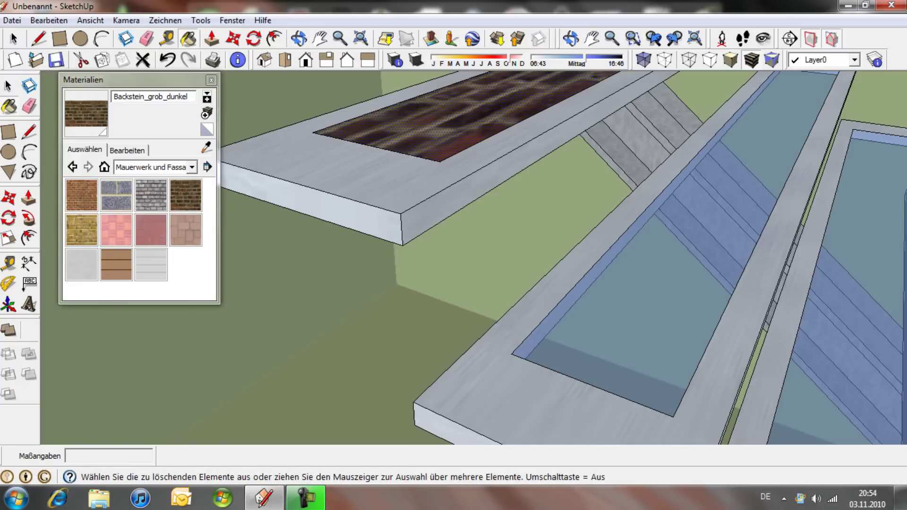
scroll(472, 236, "down", 2)
scroll(472, 236, "down", 3)
scroll(427, 151, "down", 1)
left_click_drag(429, 159, 430, 160)
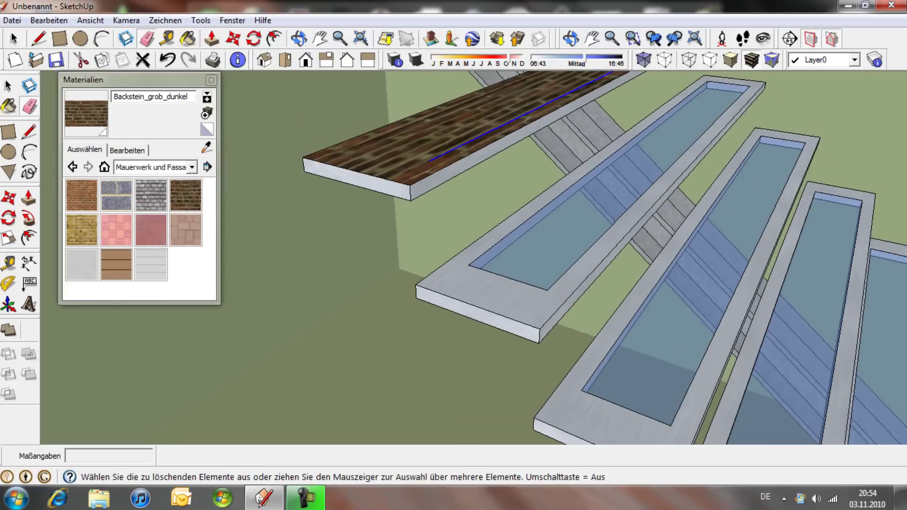
scroll(472, 236, "down", 3)
scroll(472, 236, "down", 1)
Close the Materials panel and look back over the walls and treads
mouse_move(473, 236)
middle_mouse_down()
mouse_move(472, 118)
mouse_move(472, 189)
middle_mouse_up()
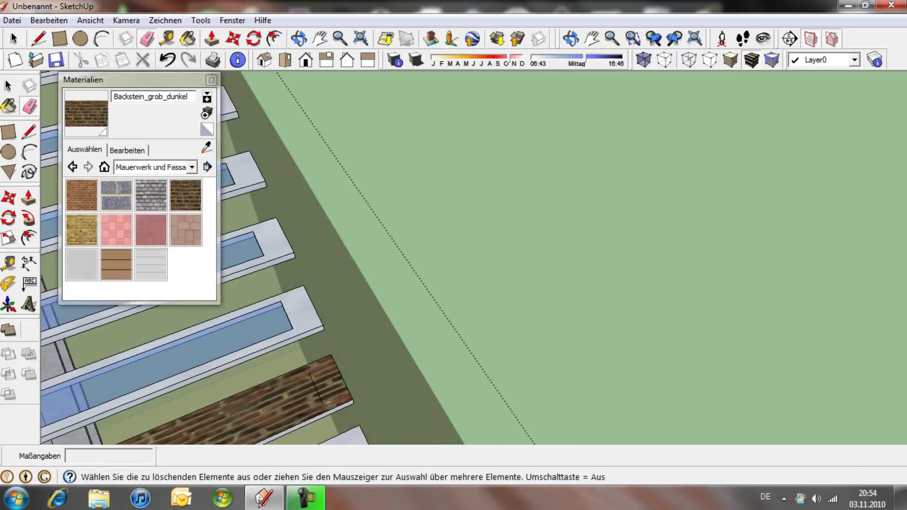
left_click(211, 80)
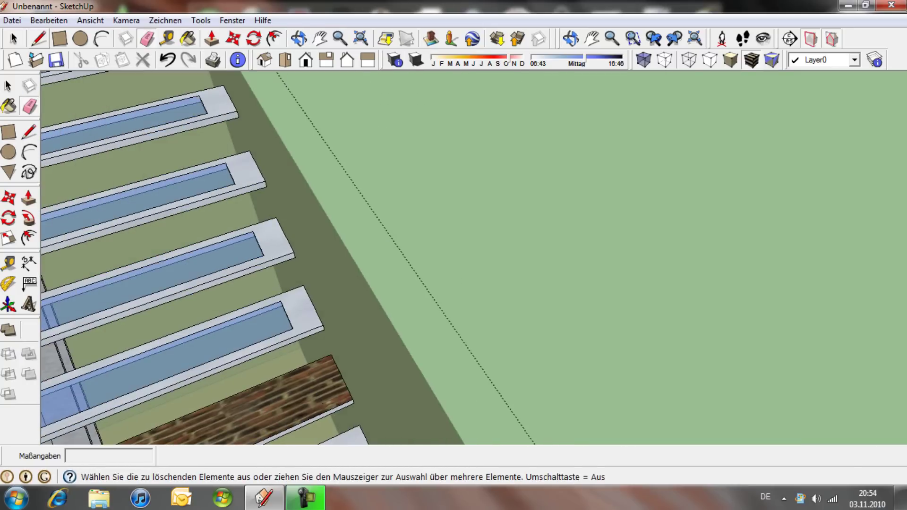
key("space")
scroll(472, 236, "down", 2)
mouse_move(472, 236)
middle_mouse_down()
mouse_move(472, 274)
mouse_move(449, 340)
middle_mouse_up()
middle_click_drag(472, 274, 472, 189)
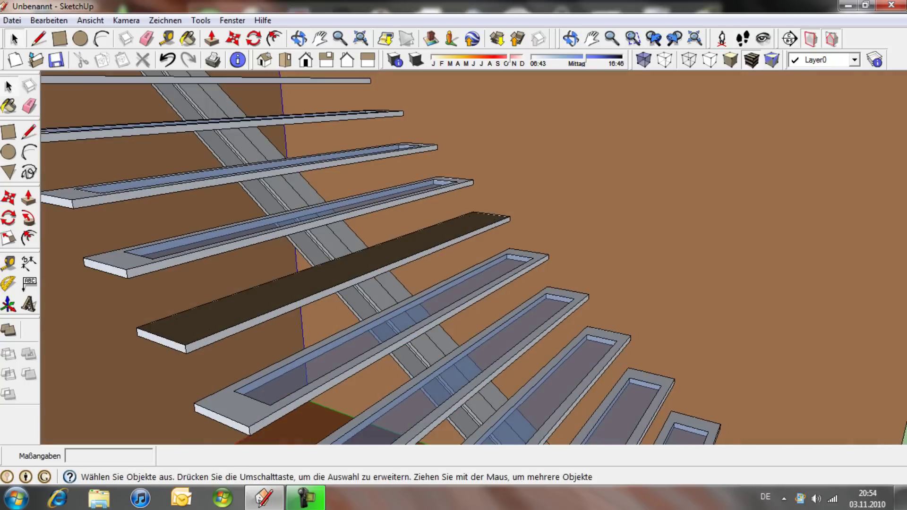
scroll(472, 255, "down", 5)
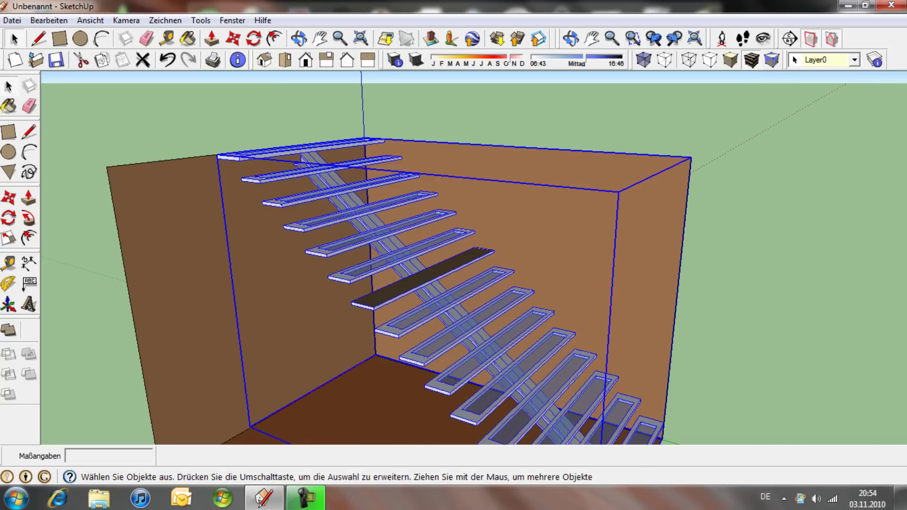
Explode the staircase component with In Einzelteile auflösen, deselect, and review the room
right_click(460, 161)
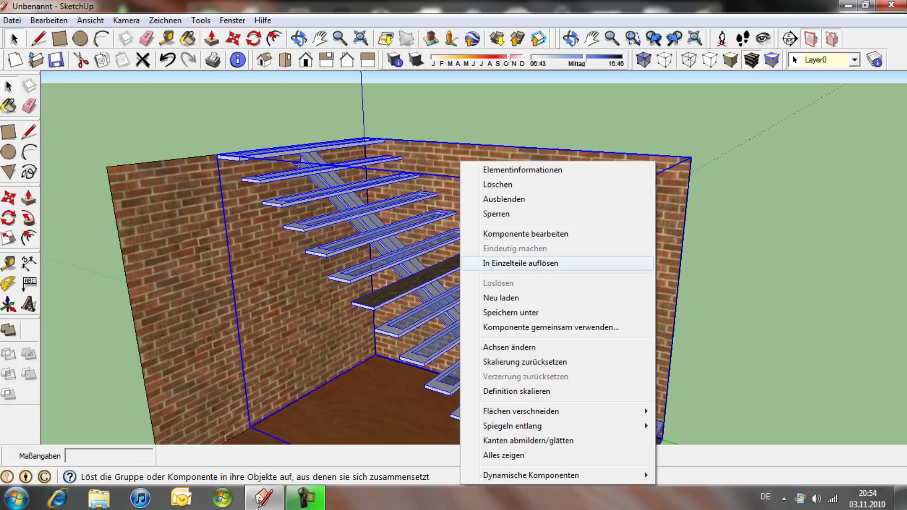
left_click(520, 263)
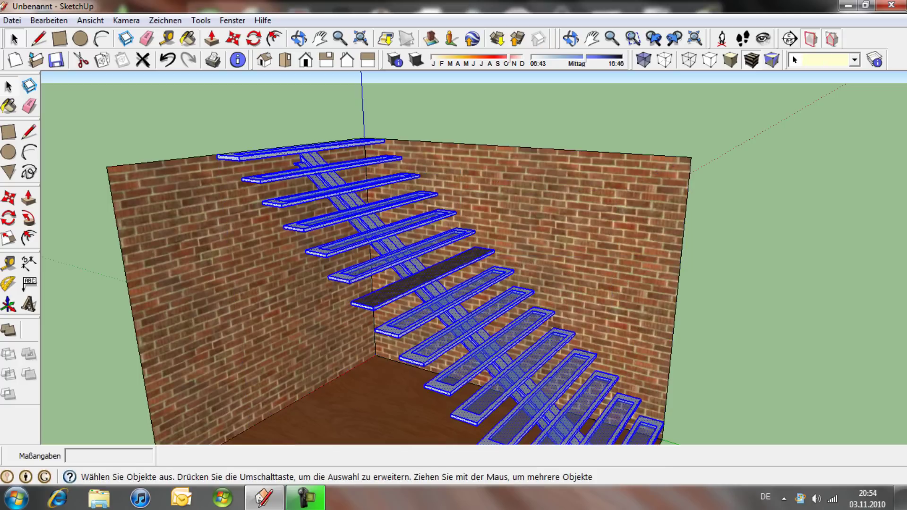
left_click(802, 283)
middle_click_drag(520, 265, 472, 255)
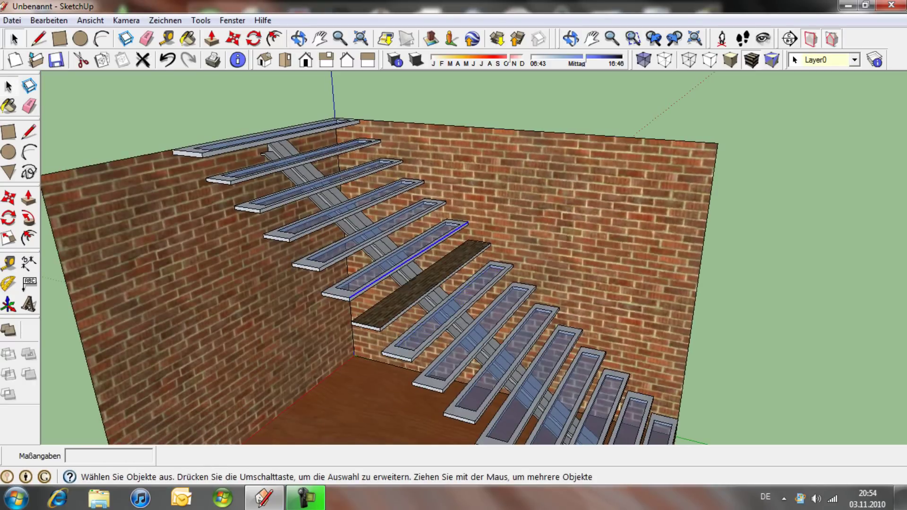
scroll(529, 231, "down", 3)
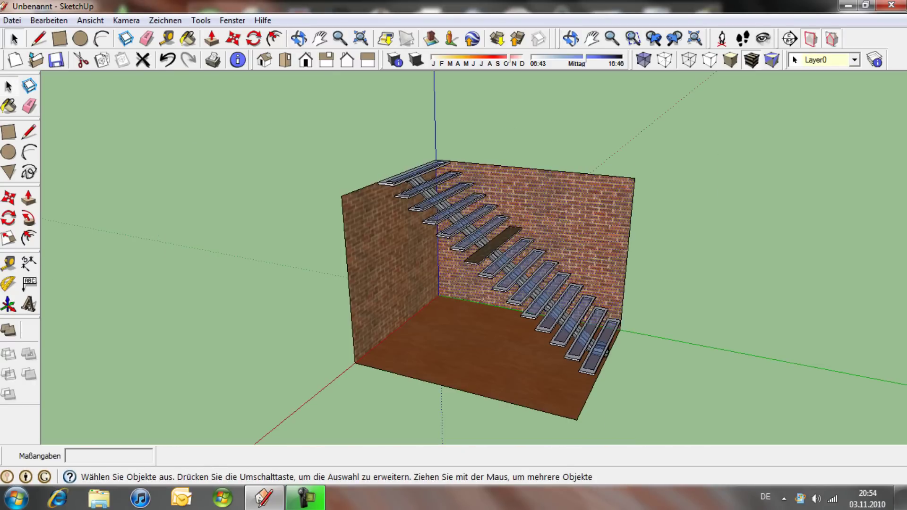
scroll(623, 204, "up", 3)
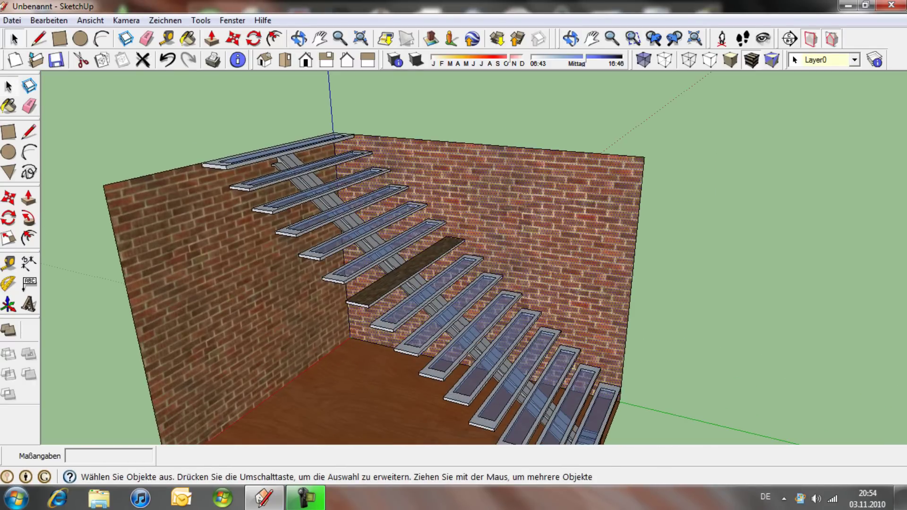
mouse_move(453, 283)
middle_mouse_down()
mouse_move(454, 221)
mouse_move(453, 251)
mouse_move(440, 273)
middle_mouse_up()
key("space")
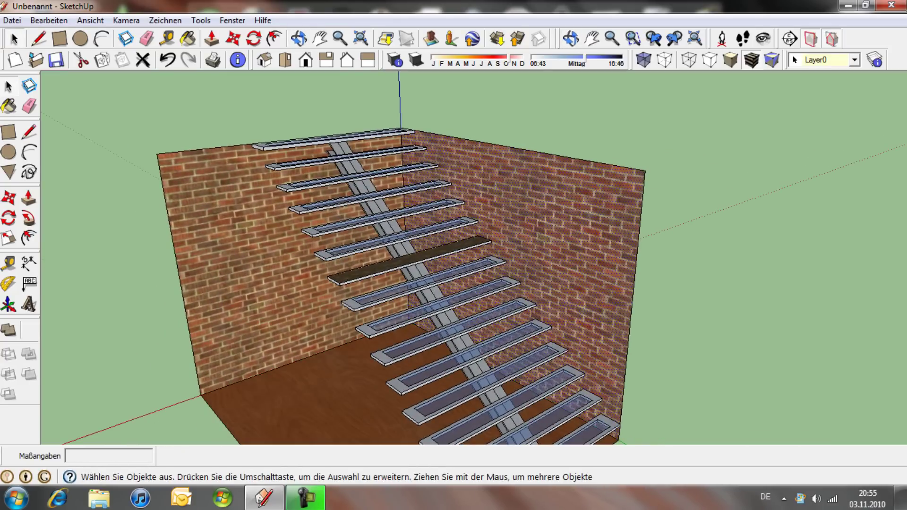